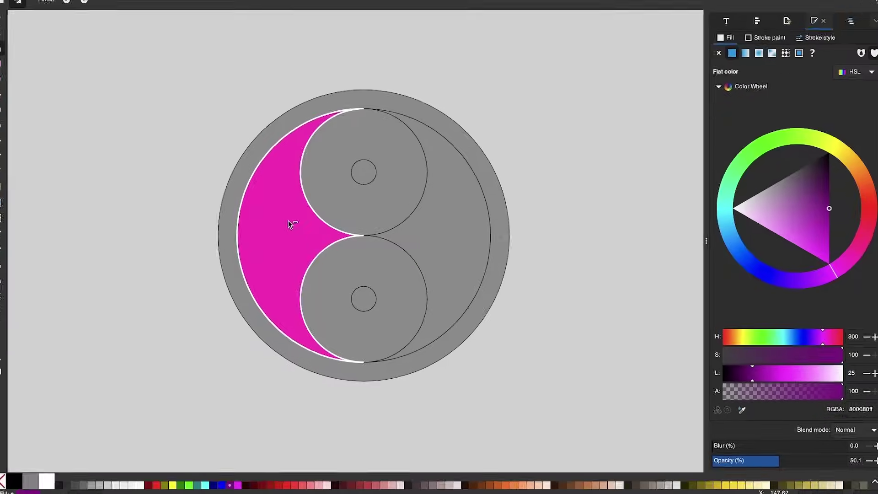
Remove both yin-yang fragments and place a half-circle beneath the sword blade
mouse_move(288, 224)
mouse_down()
mouse_move(311, 253)
mouse_move(337, 262)
mouse_up()
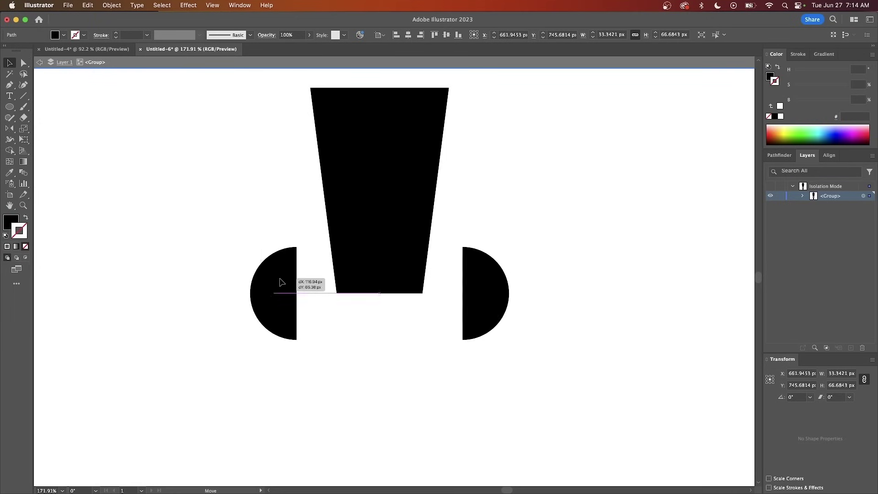
drag(280, 281, 338, 314)
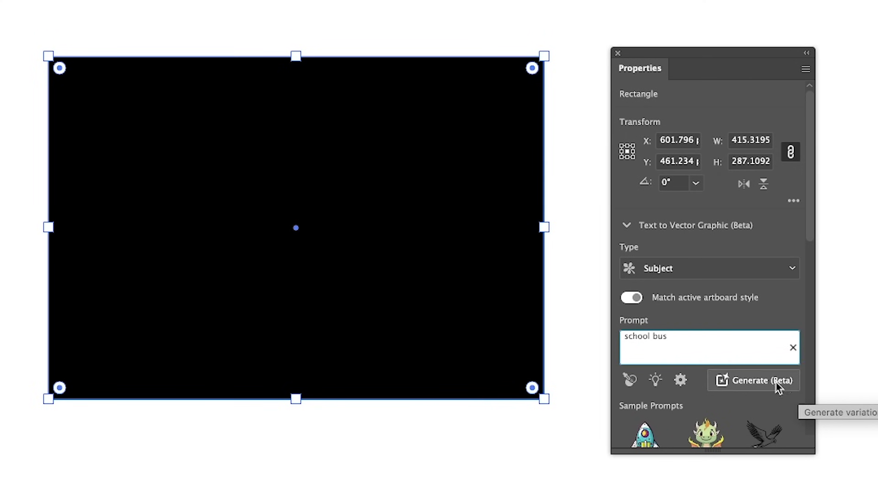
Generate a 'school bus' vector graphic in the selected black rectangle
click(777, 385)
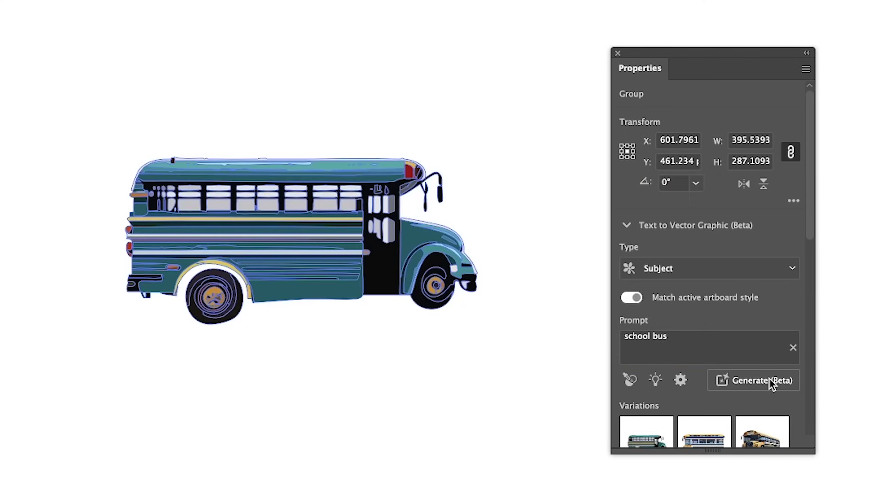
scroll(247, 240, up, 6)
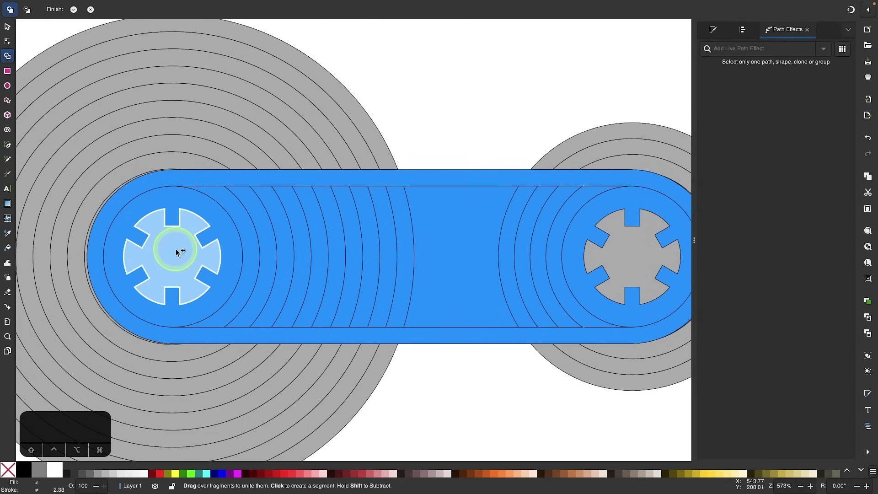
Add the left and right cassette gears to the built shape
click(177, 248)
click(623, 279)
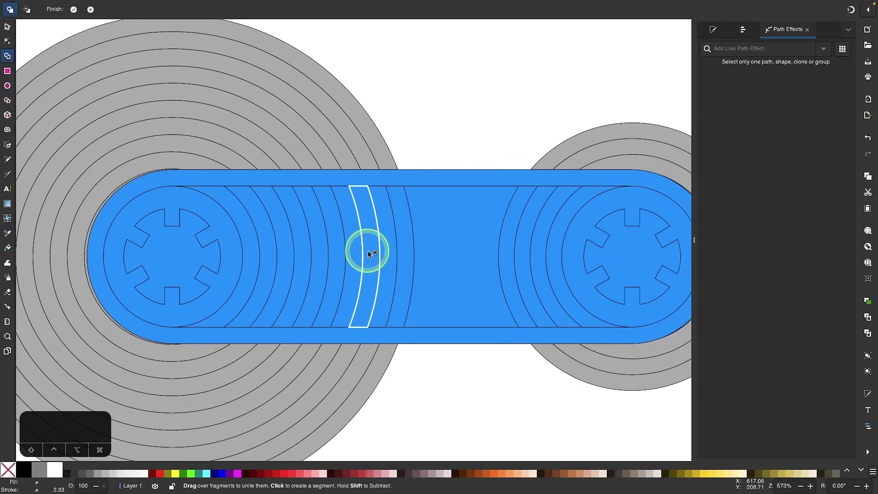
scroll(369, 255, down, 2)
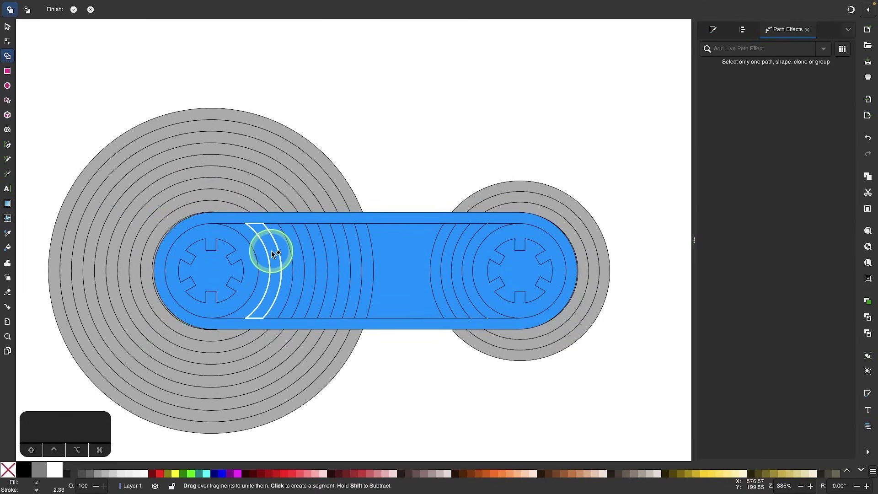
Commit the cassette fragments and move one arc fragment
click(6, 27)
scroll(440, 210, down, 3)
scroll(333, 211, up, 4)
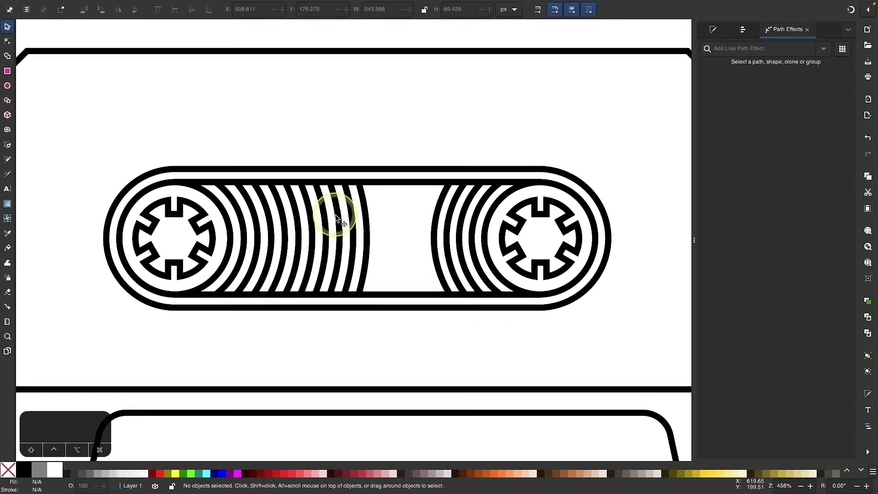
drag(371, 241, 384, 329)
scroll(402, 251, down, 4)
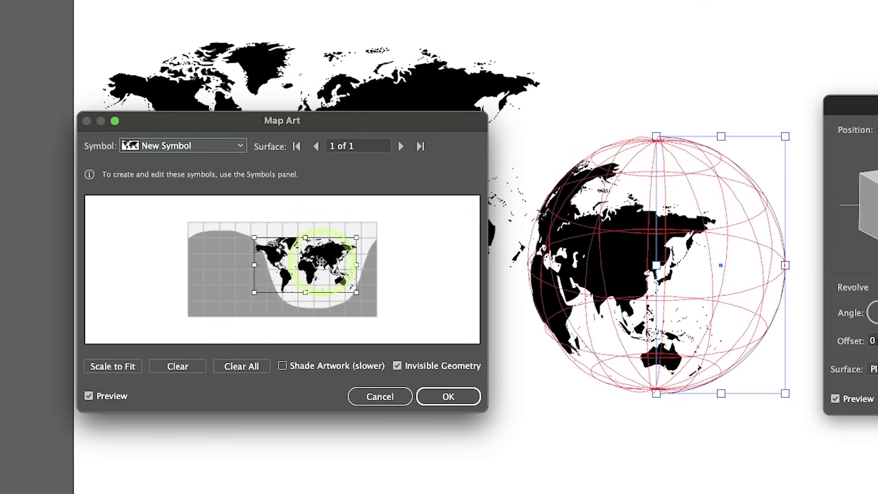
Shift the map symbol to centre the Atlantic, then scale it up on the globe
drag(337, 262, 343, 262)
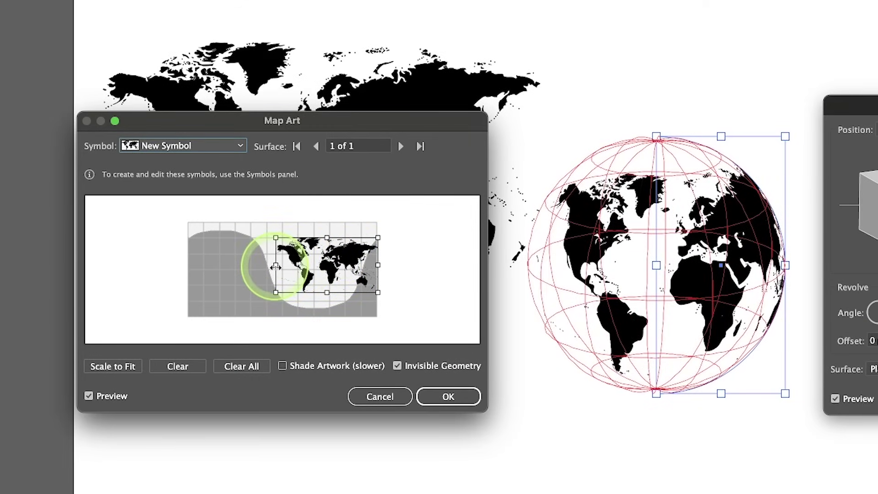
drag(276, 267, 256, 258)
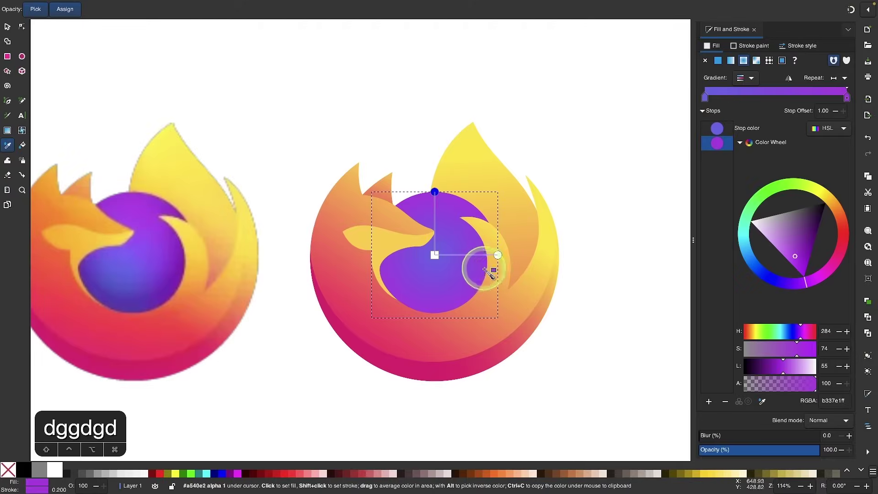
Move the purple globe's radial gradient centre up-right, then set Zig Zag to 52 px size and 35 ridges
key(g)
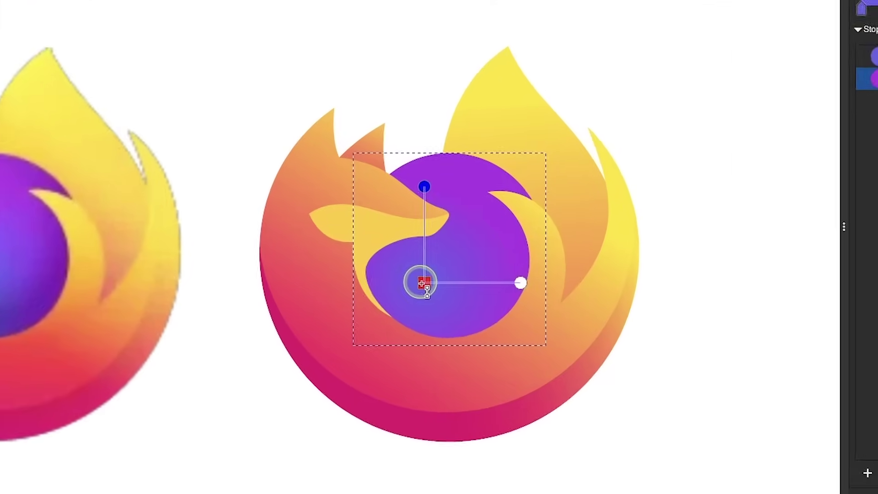
drag(437, 280, 445, 278)
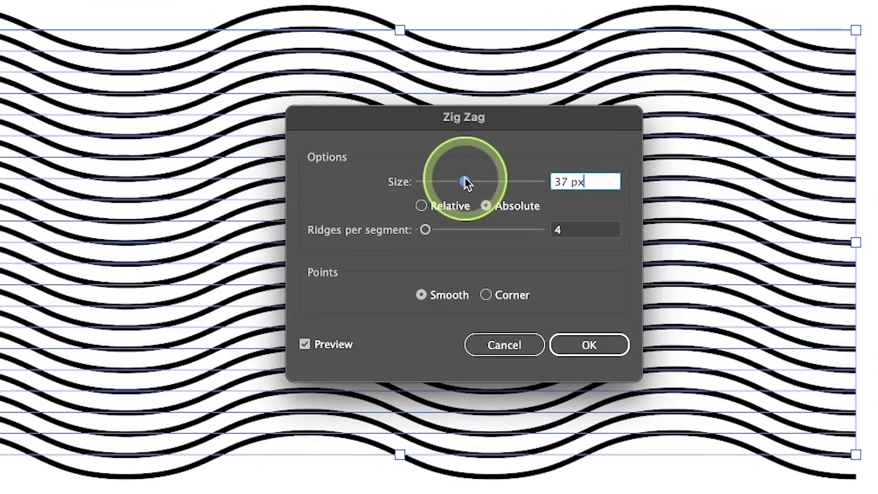
drag(464, 180, 483, 183)
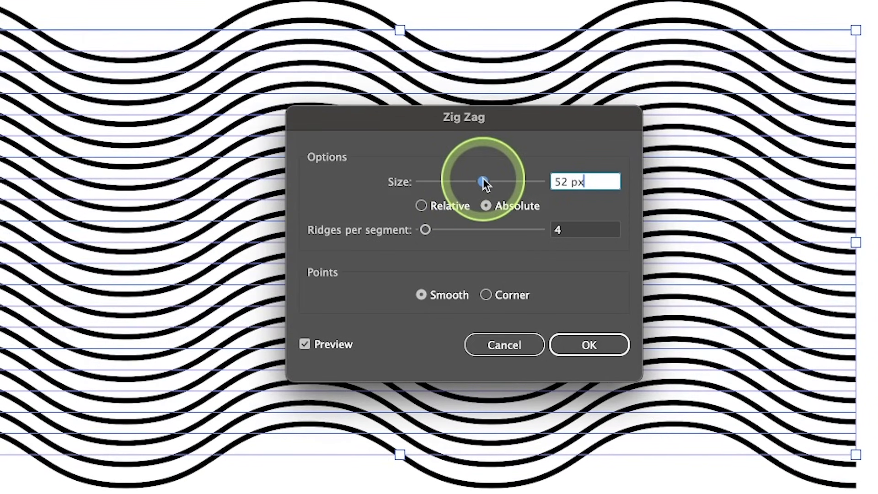
drag(425, 230, 443, 229)
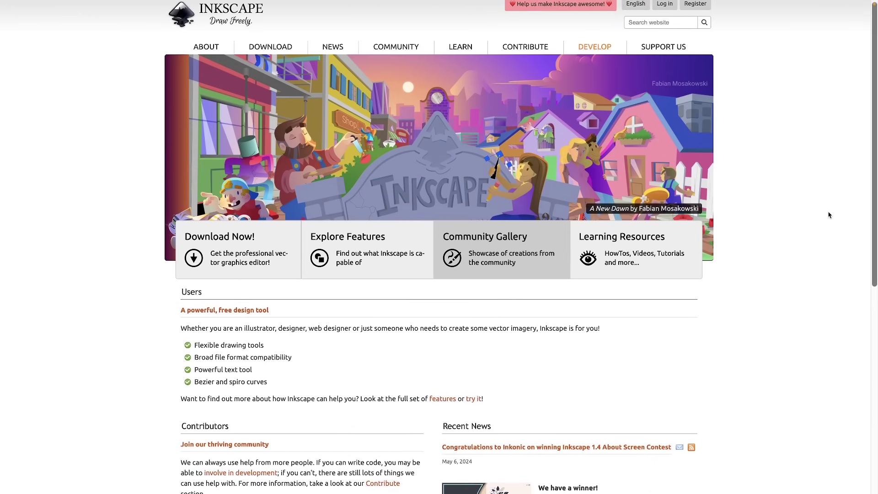
Scroll the inkscape.org homepage and open Support Us > Sponsors to view the sponsorship levels
scroll(830, 215, down, 2)
scroll(829, 215, down, 4)
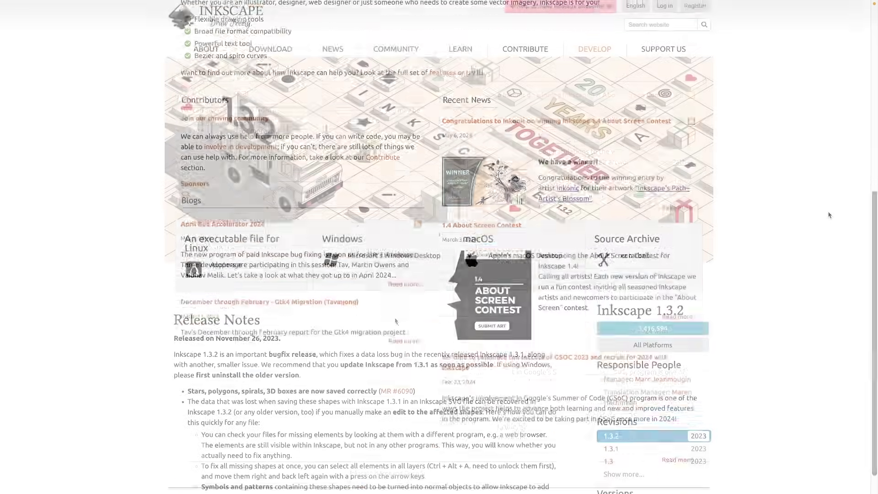
scroll(829, 215, down, 3)
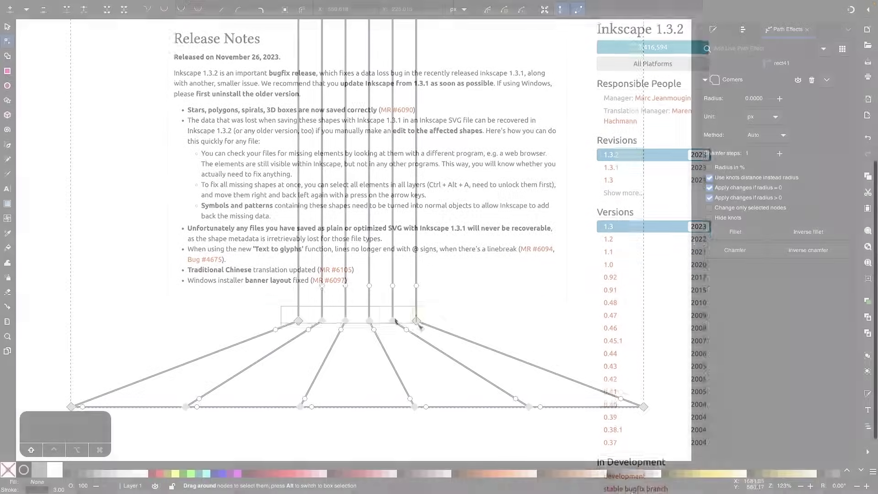
scroll(437, 330, up, 1)
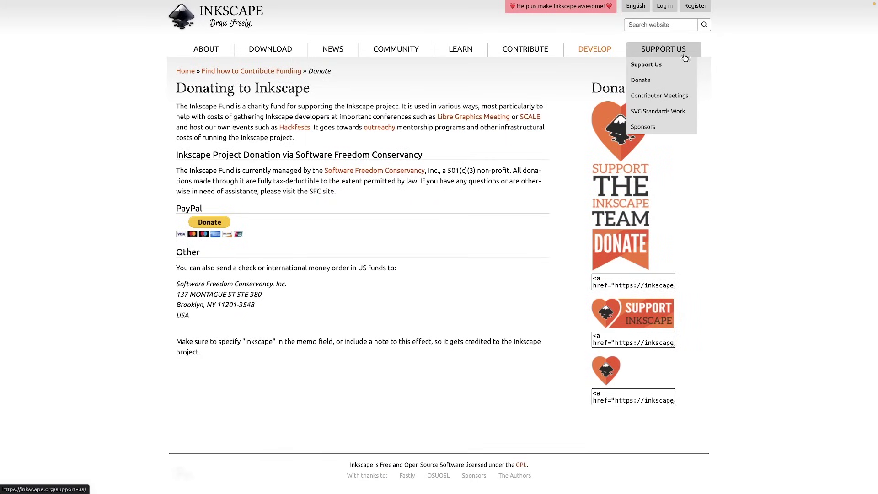
click(643, 132)
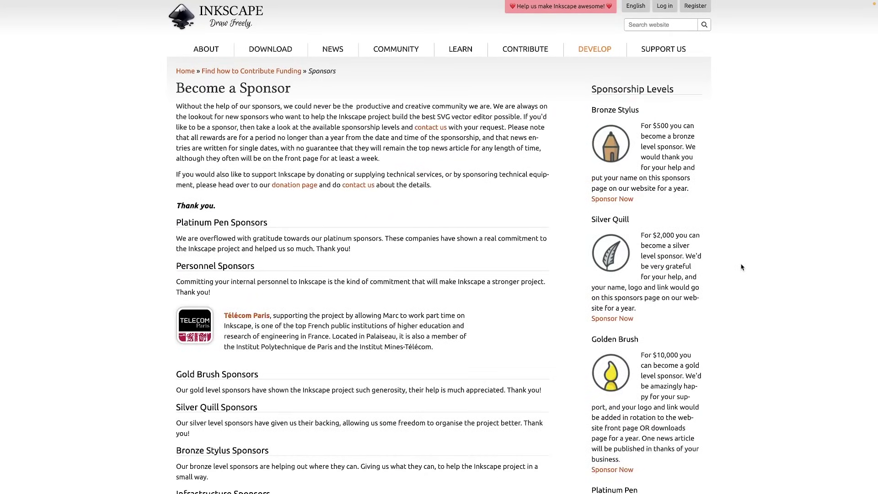
scroll(742, 268, down, 10)
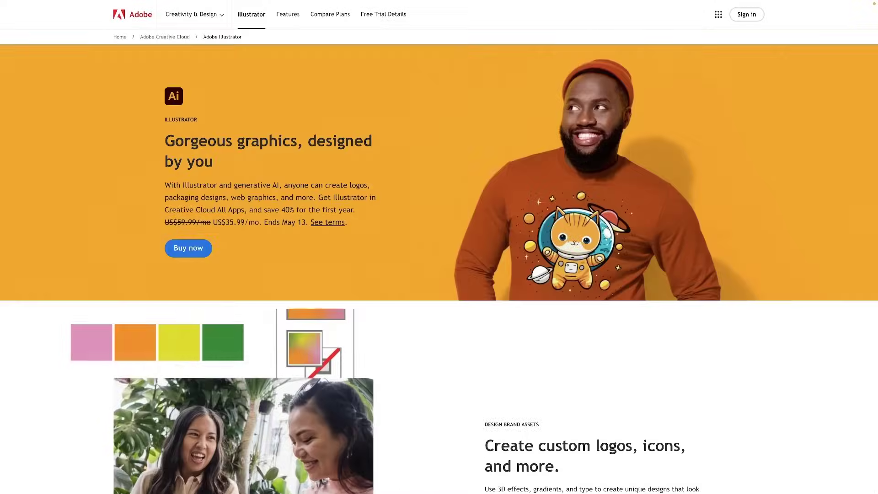
Scroll the Illustrator product page down to the US$22.99/mo Get Illustrator plan cards
scroll(848, 297, down, 5)
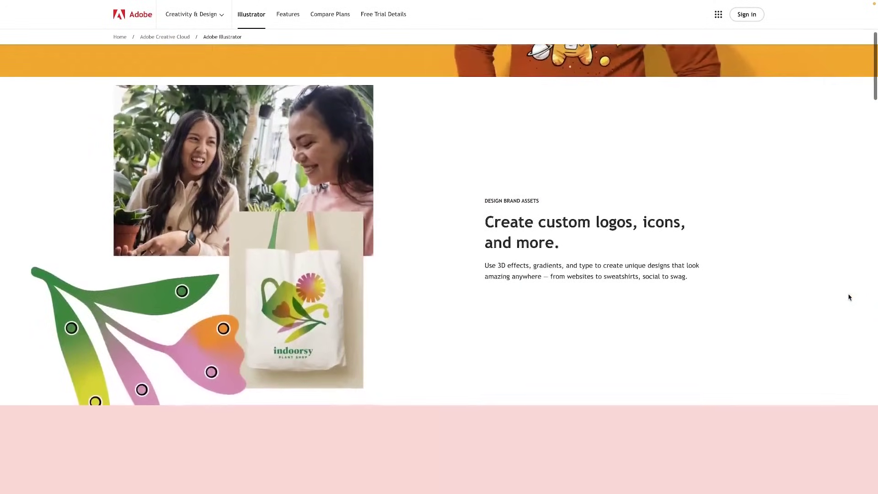
scroll(849, 297, down, 20)
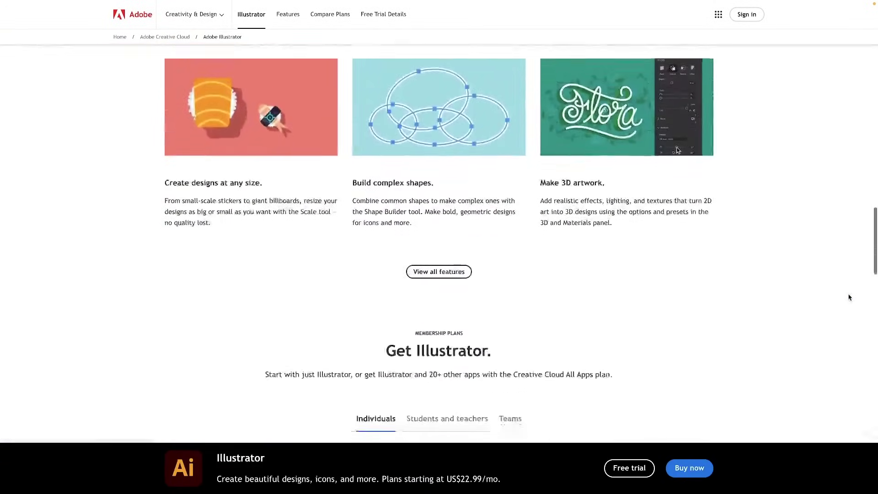
scroll(849, 298, down, 8)
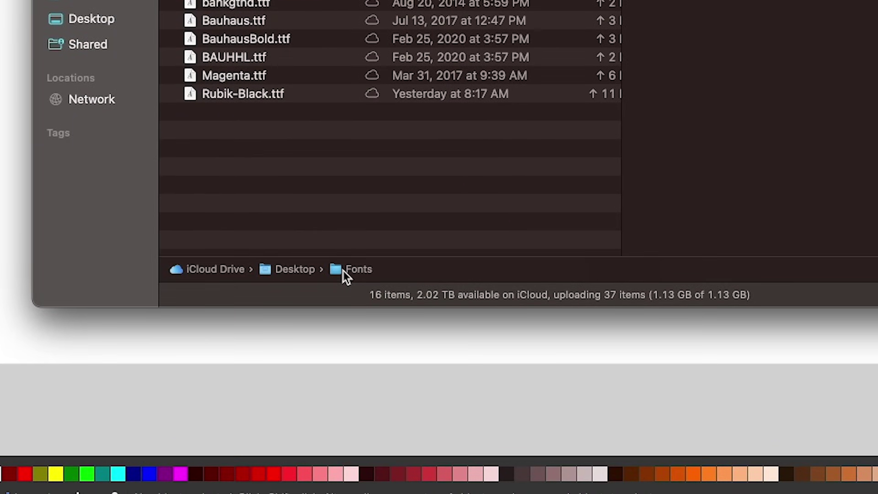
Copy the Fonts folder's full pathname from Finder and from the File Explorer address bar
right_click(344, 271)
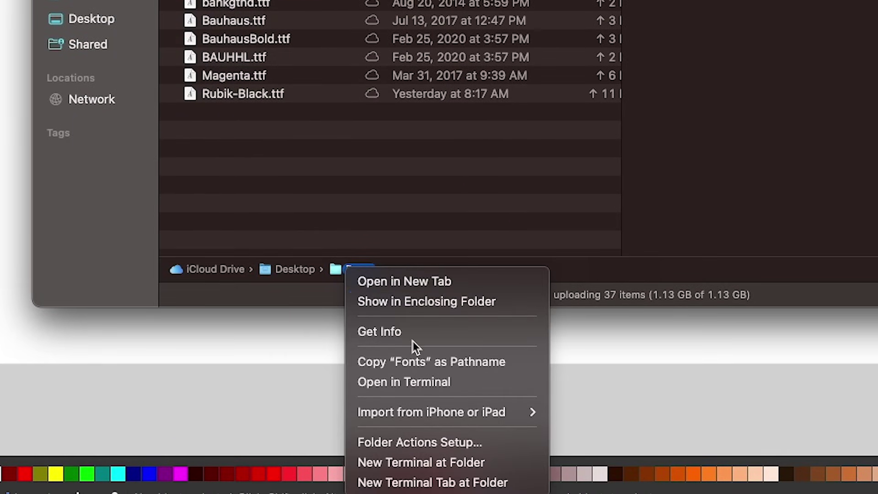
click(418, 364)
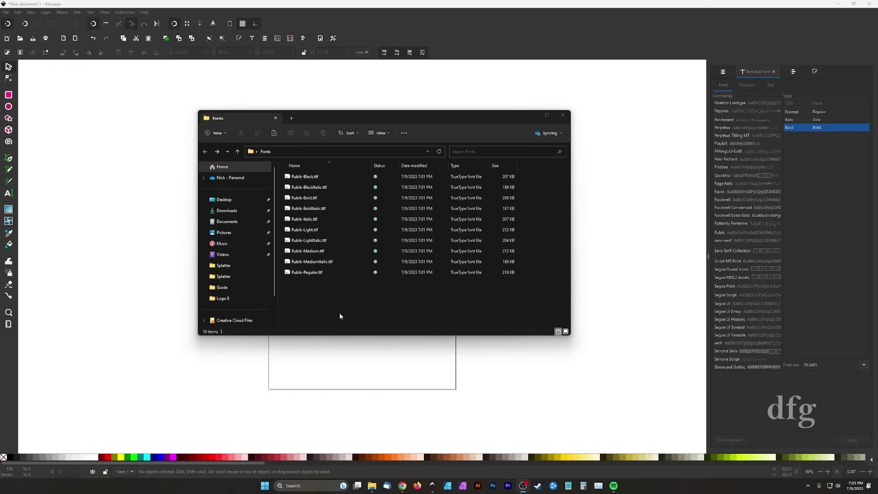
right_click(252, 155)
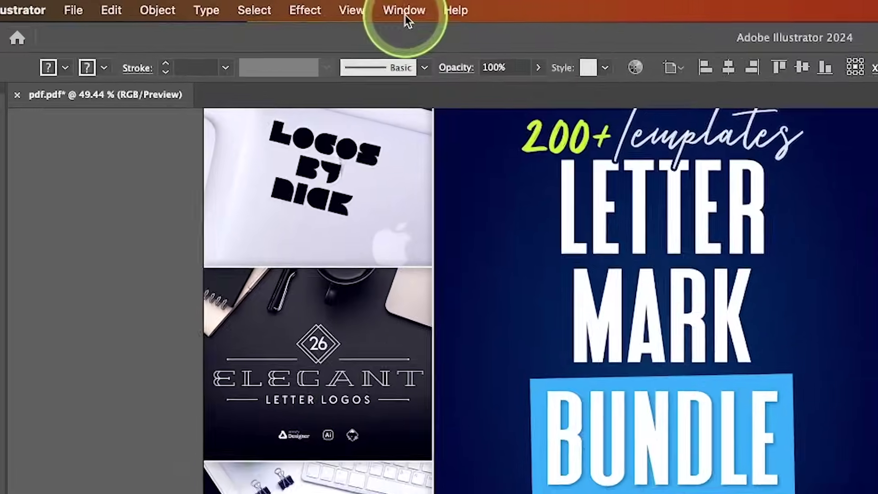
click(240, 5)
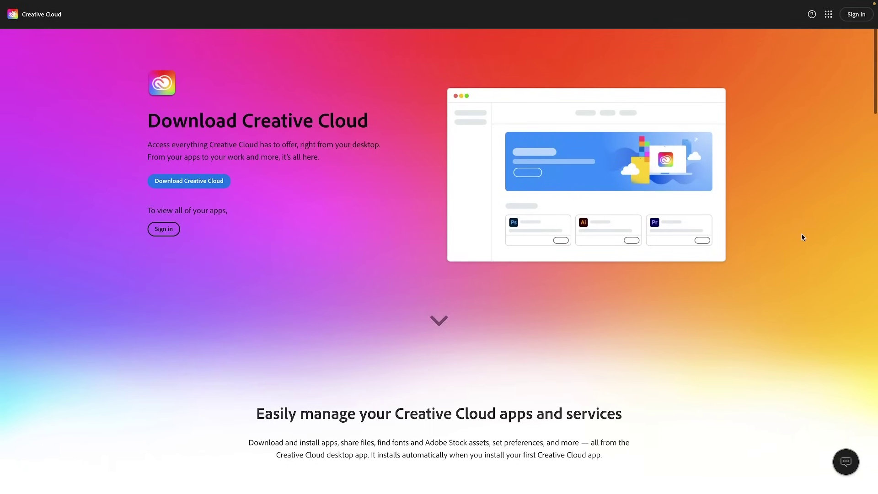
Scroll the Creative Cloud page past Install and update apps to Collaborate and keep track of your work
scroll(802, 237, down, 5)
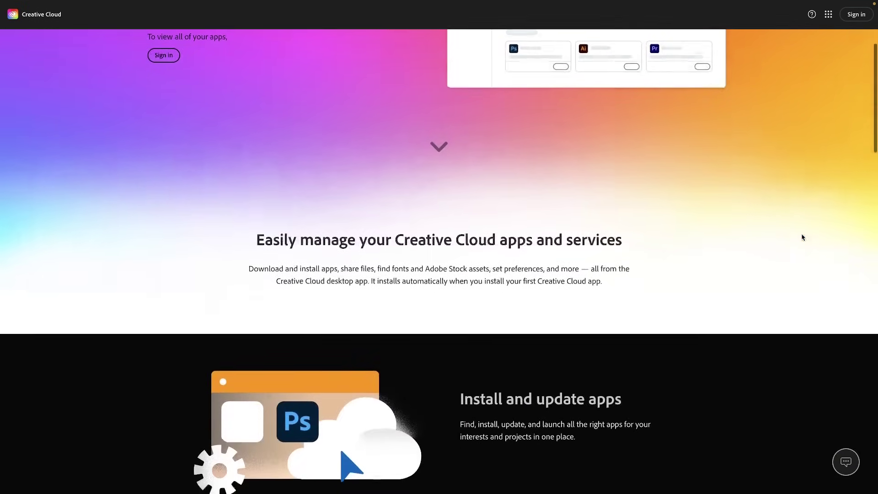
scroll(802, 237, down, 10)
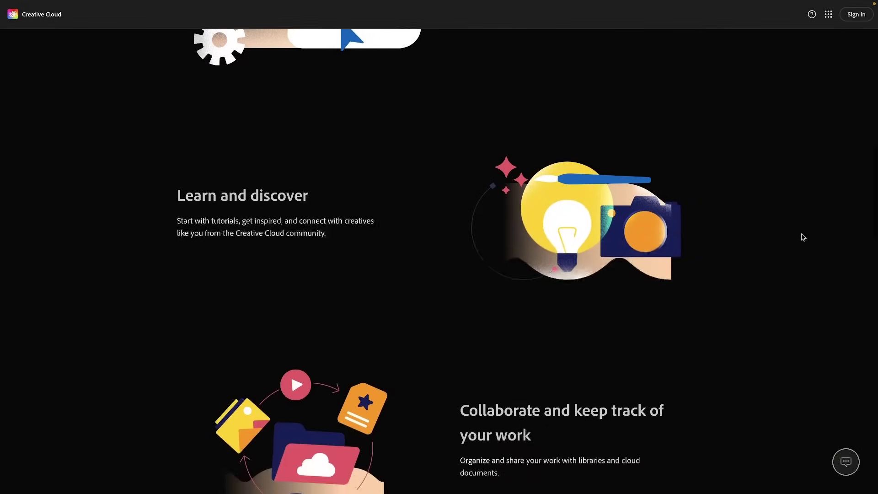
scroll(802, 237, down, 3)
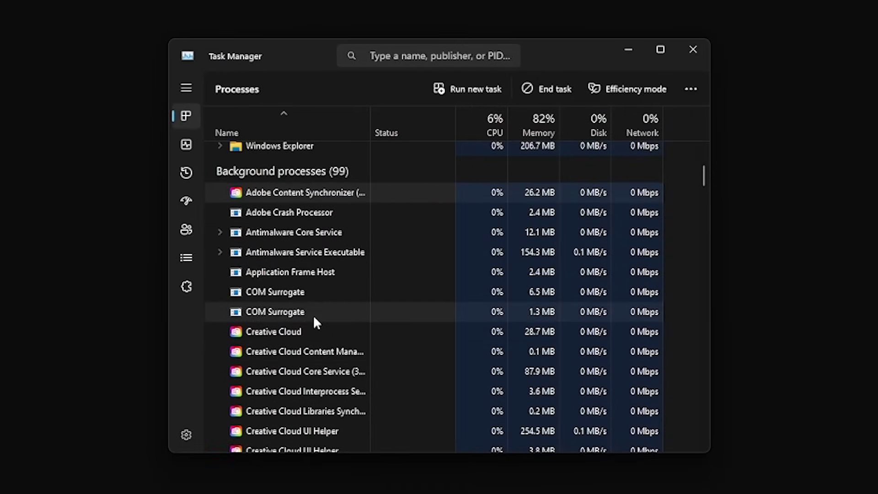
Scroll the process list, then select the Privacy Policy text from Identifiers through Title
scroll(378, 263, down, 1)
scroll(314, 313, down, 1)
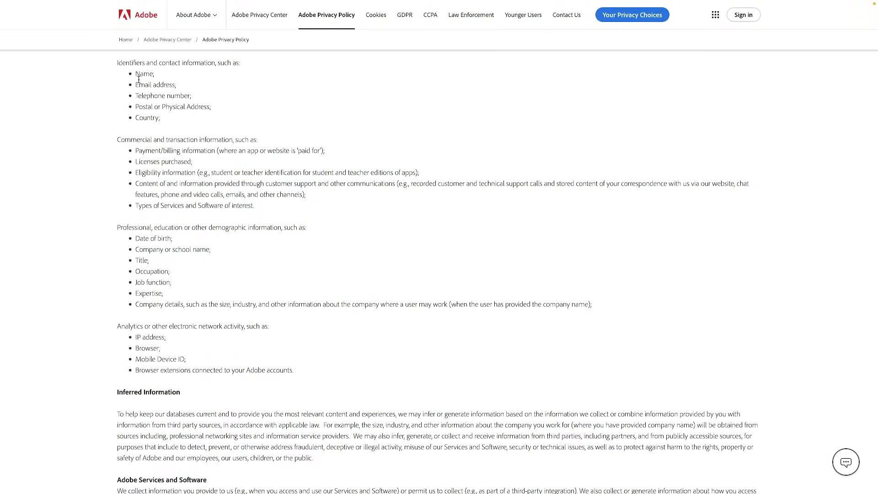
drag(117, 62, 232, 264)
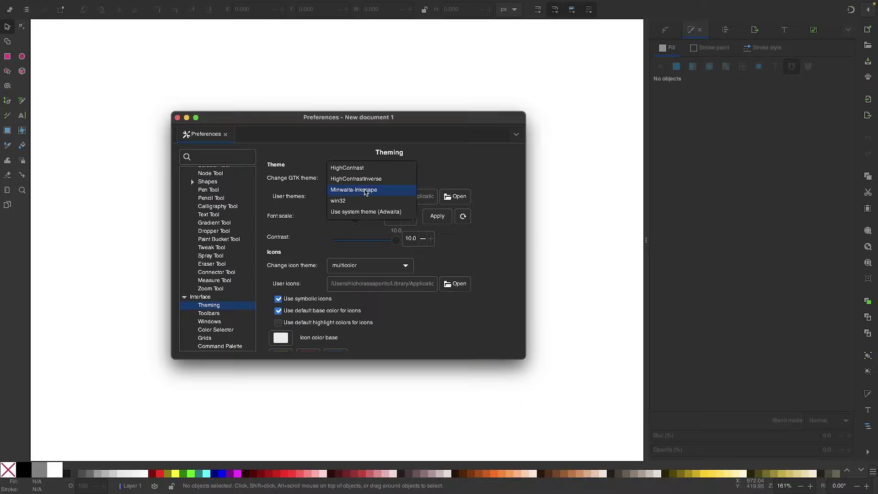
Cycle the GTK theme through Minwaita-Inkscape and win32, settling on the system Adwaita theme
click(366, 189)
click(368, 171)
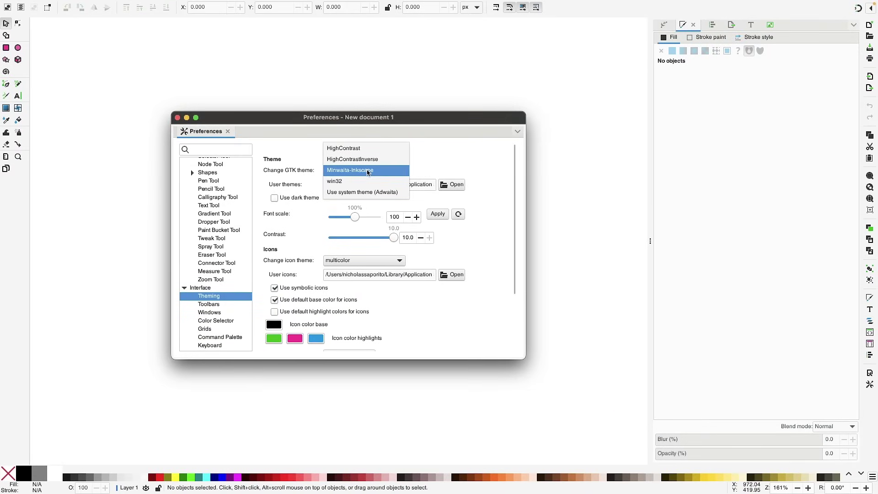
click(366, 181)
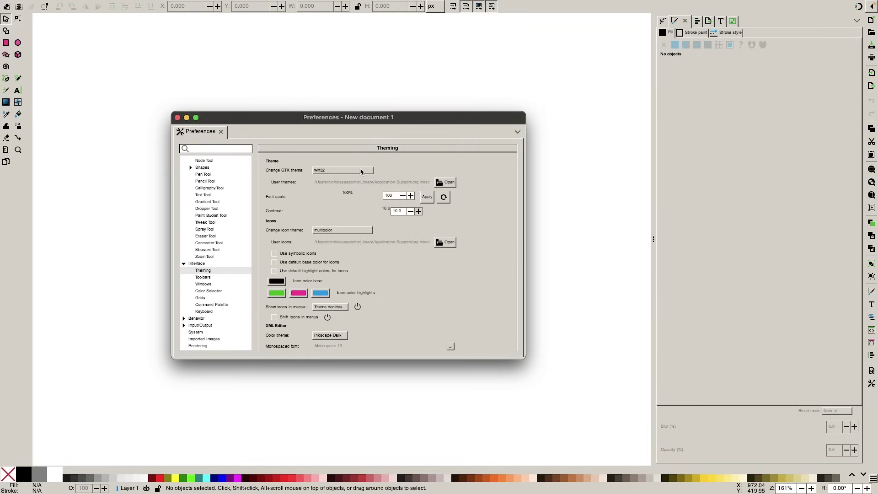
click(361, 172)
click(358, 180)
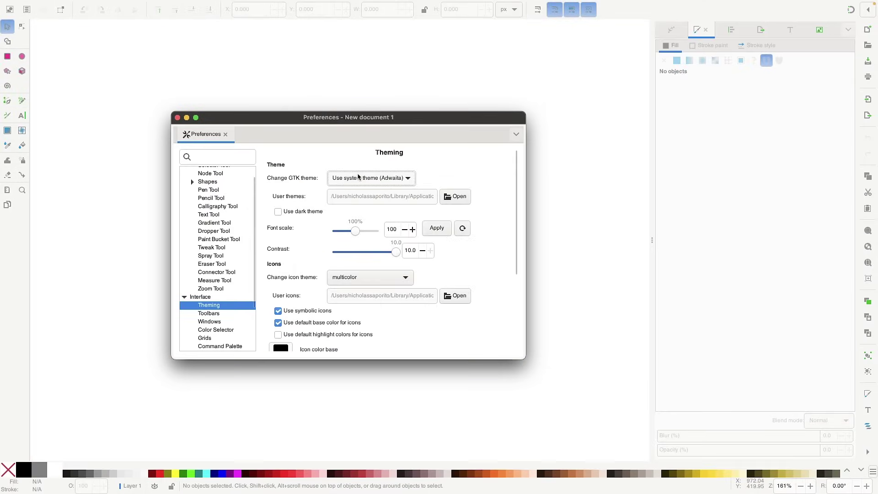
click(359, 182)
click(353, 143)
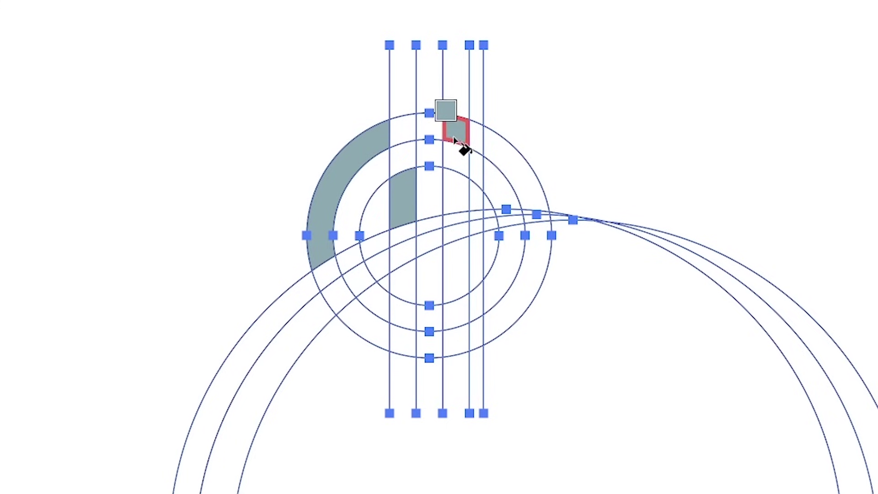
Fill the next ring segment grey and darken the fill colour to a deep teal
click(452, 186)
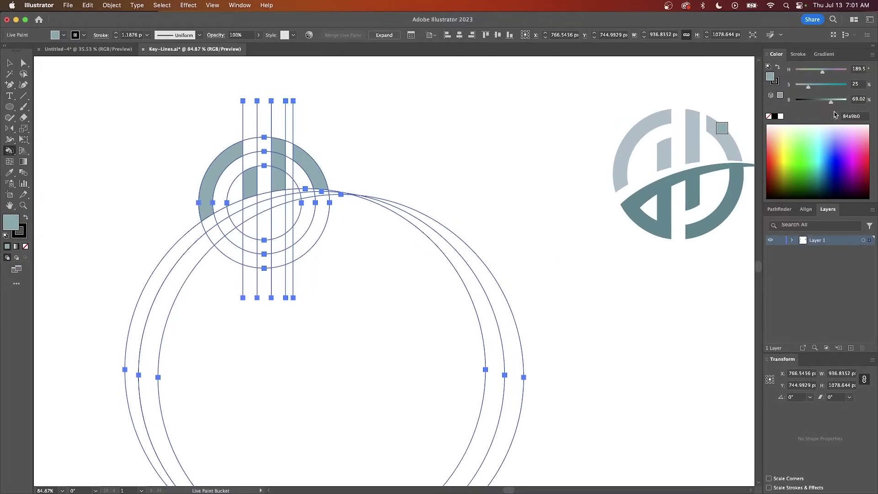
click(832, 90)
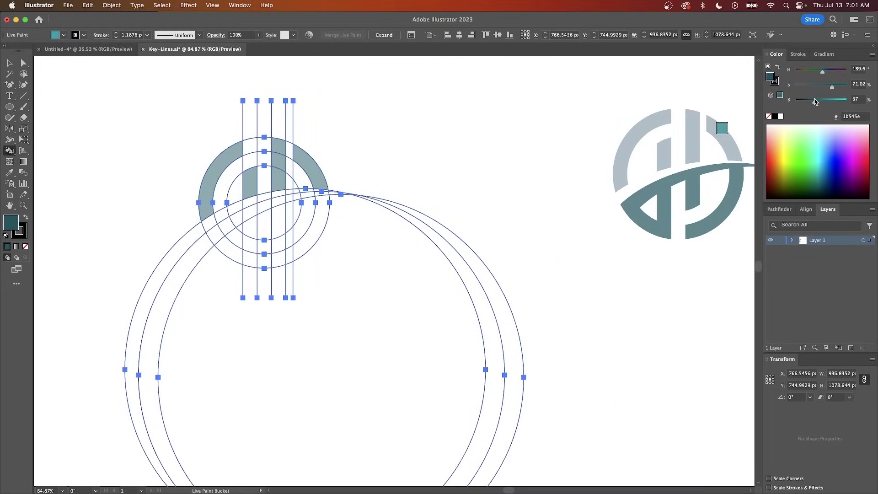
click(812, 99)
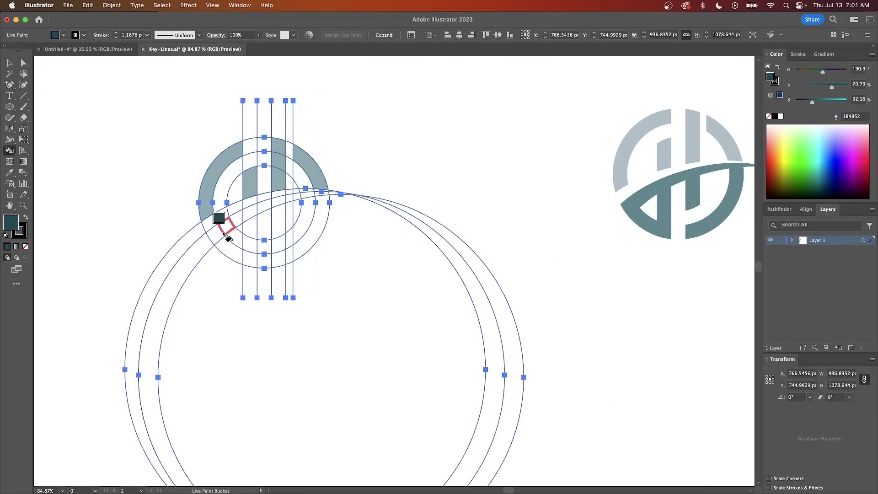
Inflate the Inkscape logo into 3D with ray tracing, then reposition the world map on the globe
scroll(294, 222, up, 8)
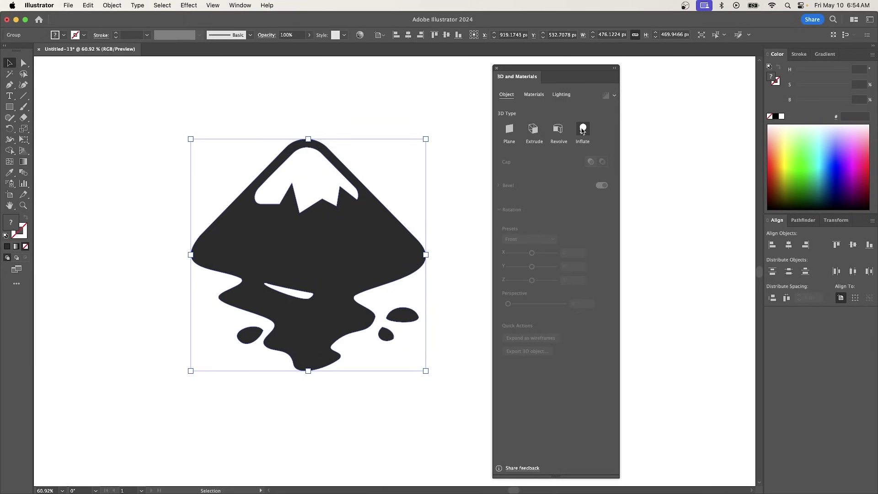
click(582, 129)
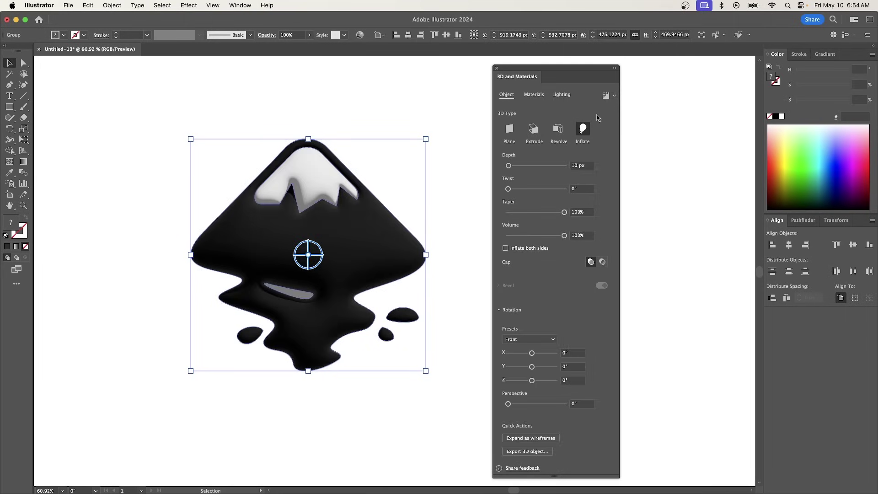
click(606, 96)
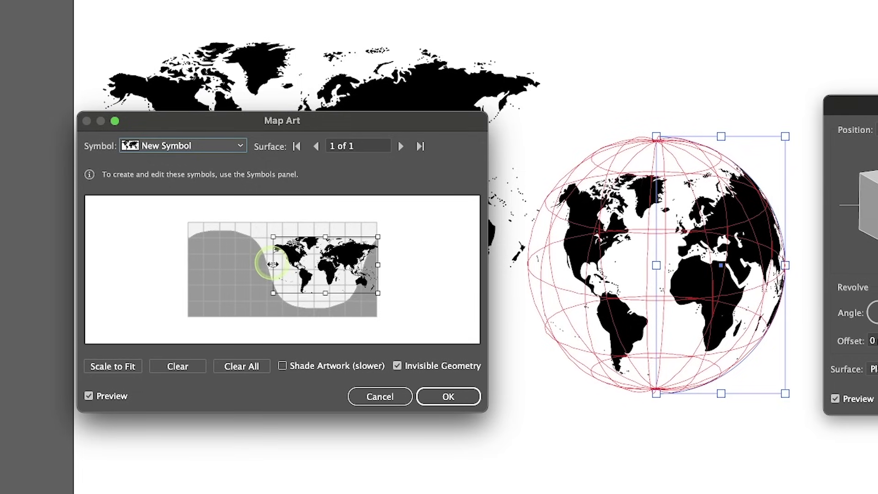
mouse_move(270, 255)
mouse_down()
mouse_move(241, 259)
mouse_move(256, 258)
mouse_up()
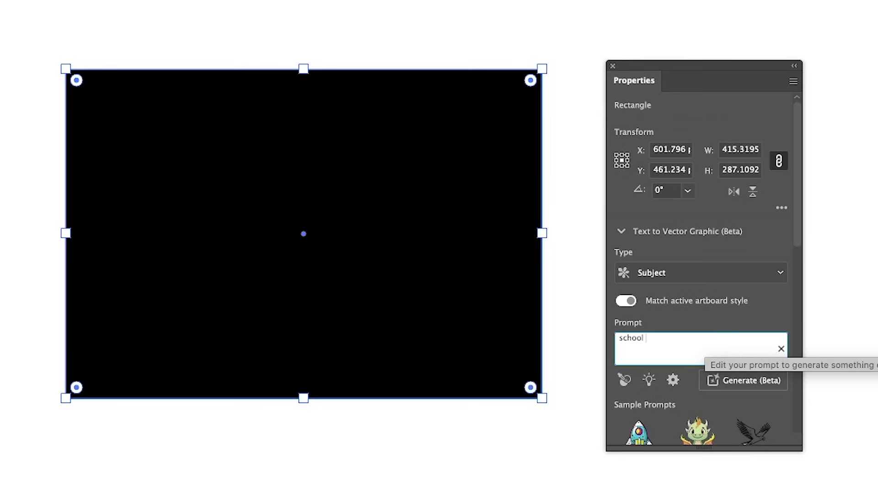
Generate a teal school bus vector from the 'school bus' Text to Vector prompt
click(760, 382)
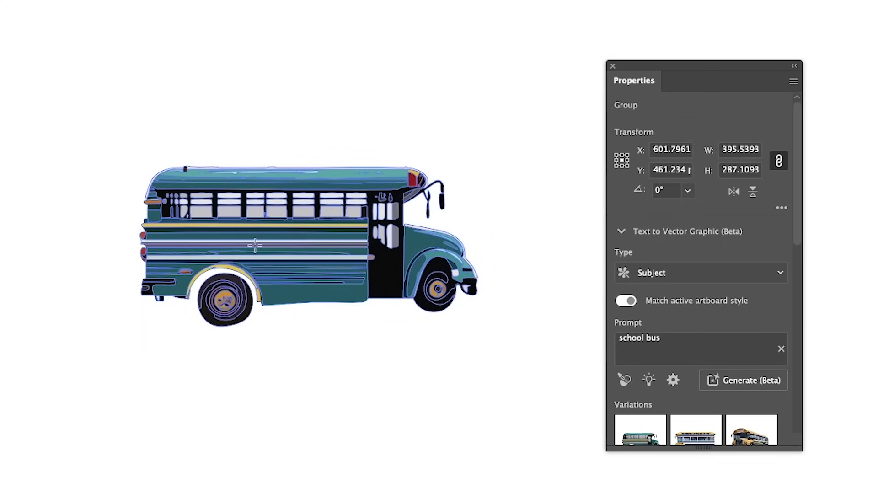
scroll(254, 246, up, 3)
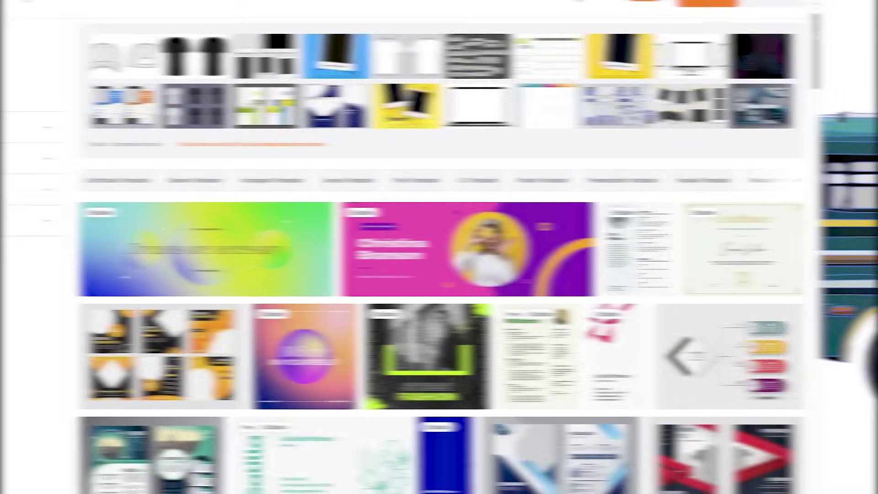
Open the Abstract Yellow Shapes Flyer Template page, then distribute the three monster icons by horizontal center
scroll(873, 36, down, 7)
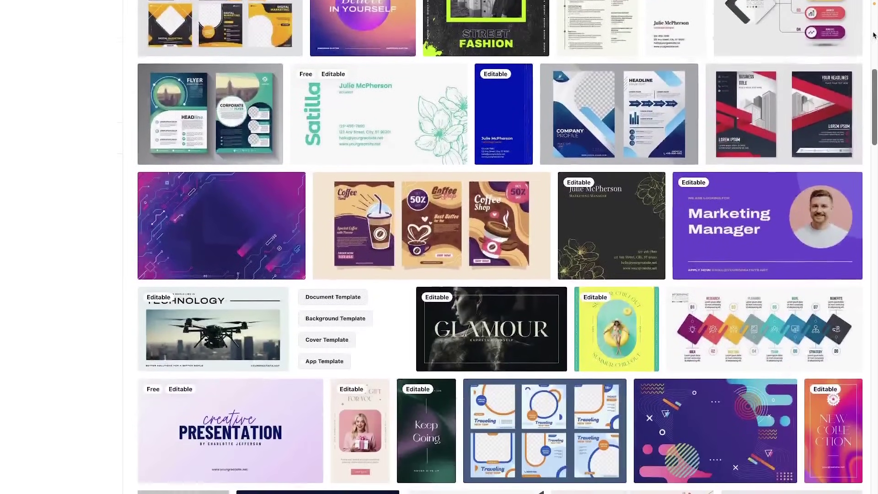
scroll(874, 35, down, 6)
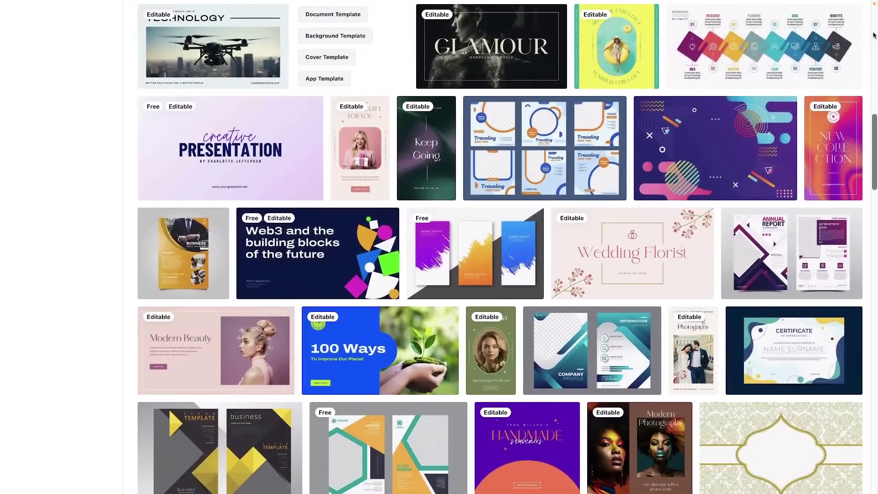
scroll(873, 35, down, 4)
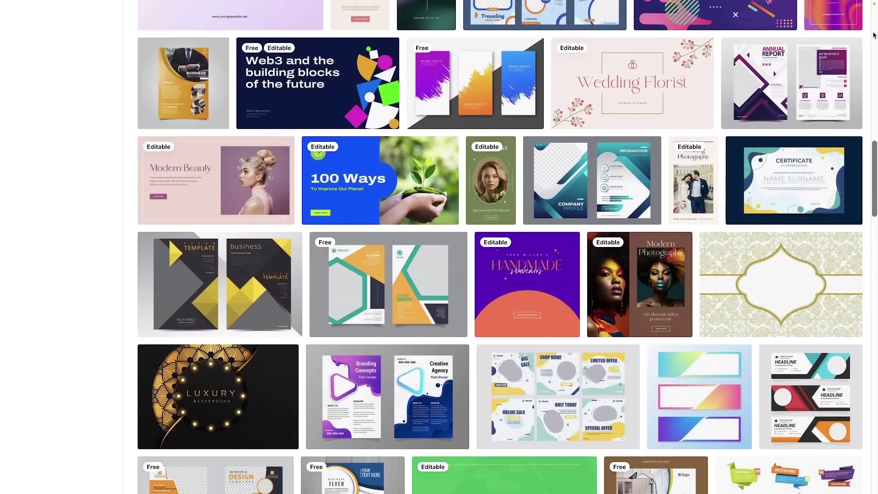
scroll(873, 35, down, 2)
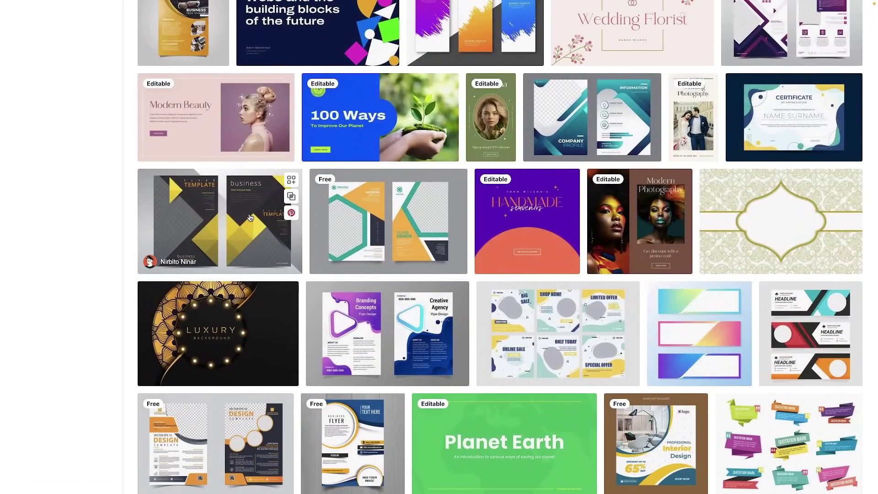
click(250, 217)
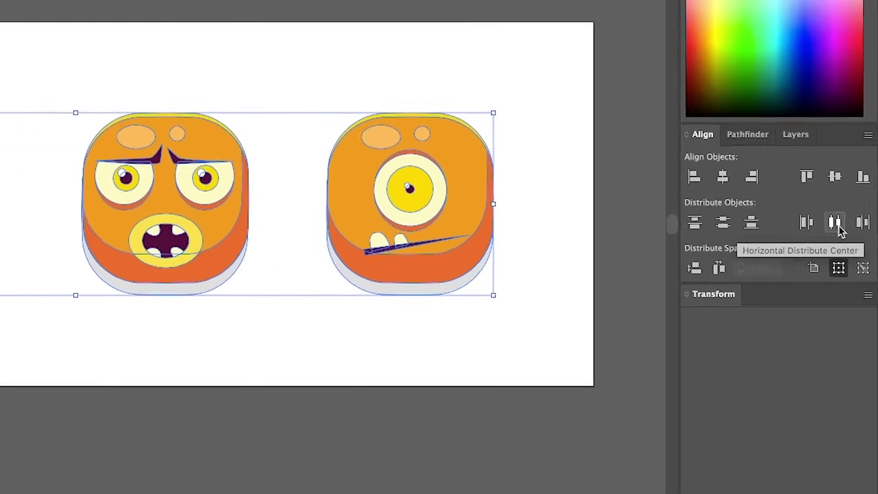
click(829, 204)
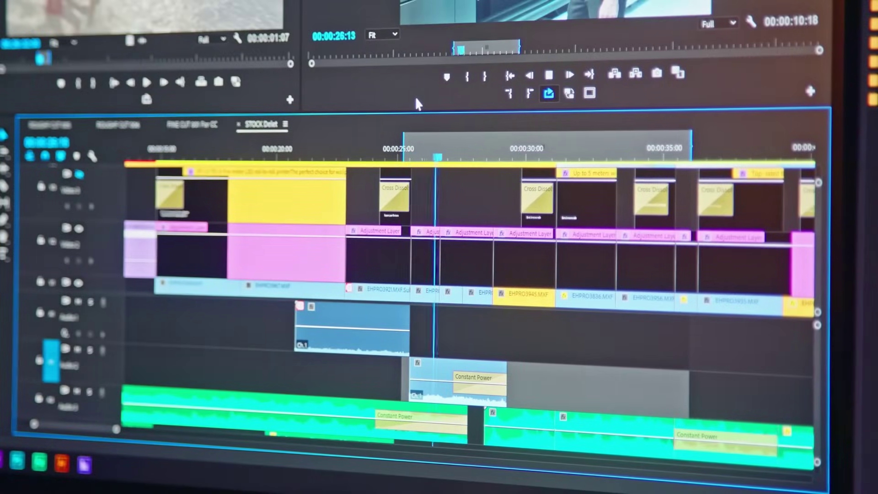
Mark an in point at the playhead and ripple delete the marked range
key(i)
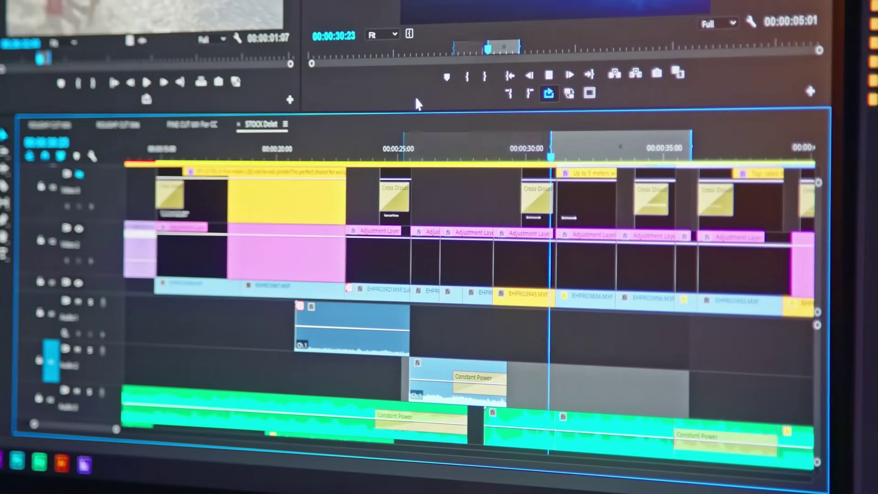
key(apostrophe)
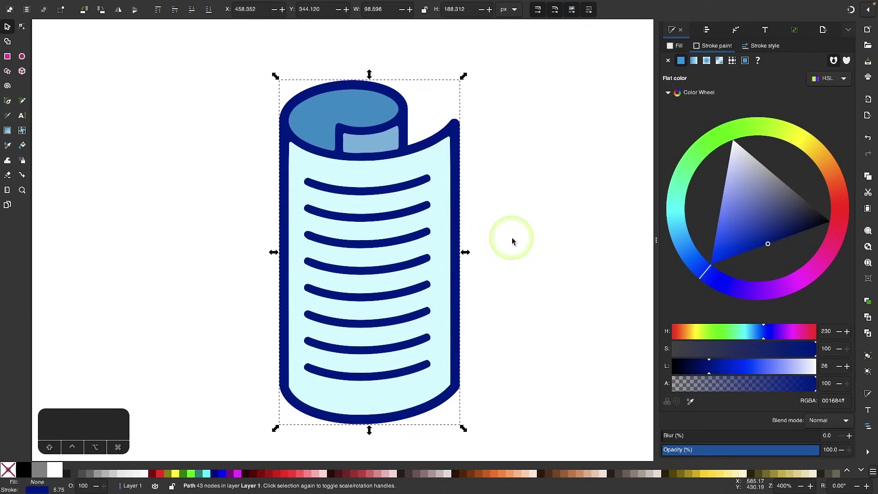
Raise the blue text lines to top, then add and select nodes on the letter's right trace
click(159, 14)
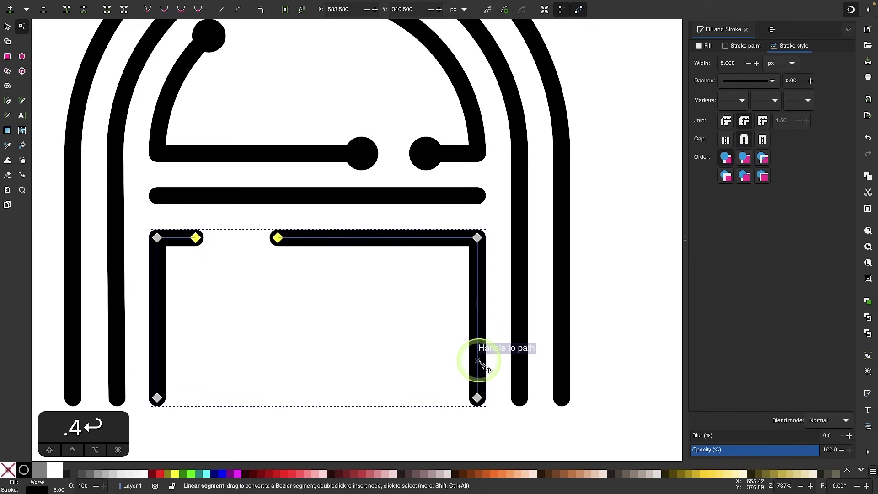
double_click(477, 311)
drag(432, 297, 512, 394)
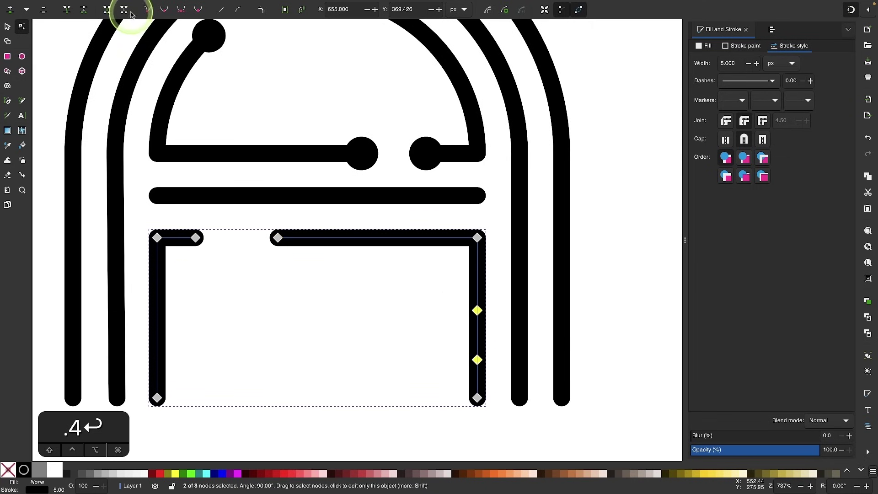
Give the path Dot markers at both its start and end
click(744, 103)
click(678, 124)
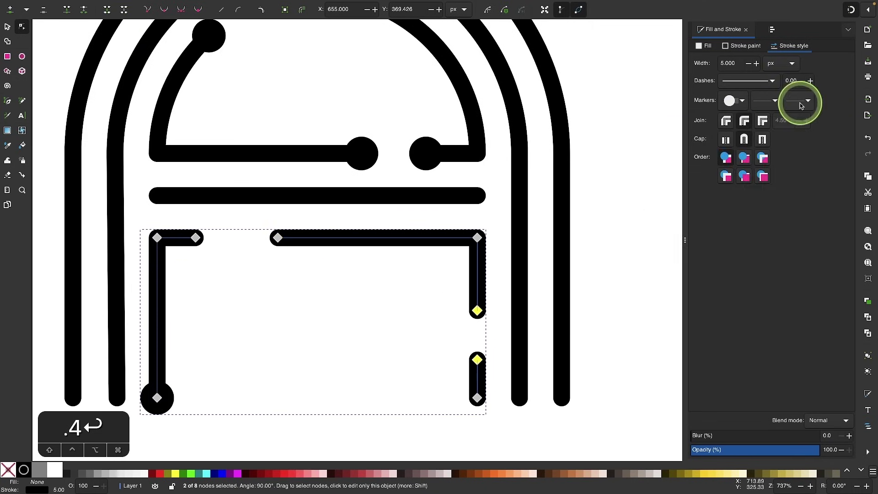
click(800, 101)
click(729, 126)
Break the path apart into separate pieces and deselect to view the result
click(181, 5)
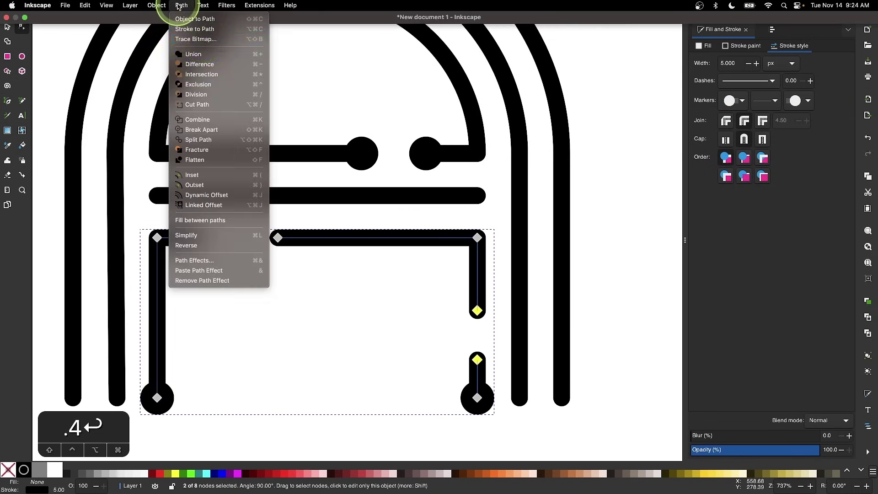
click(208, 135)
scroll(359, 274, down, 3)
click(7, 27)
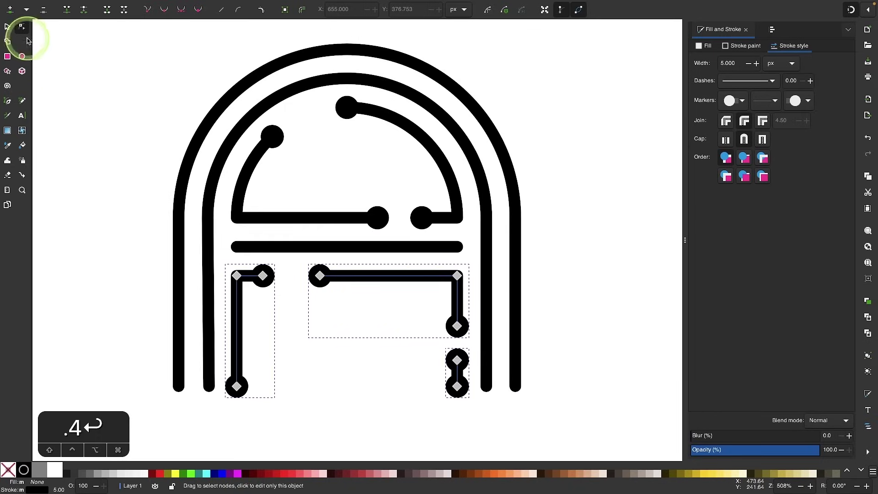
click(247, 282)
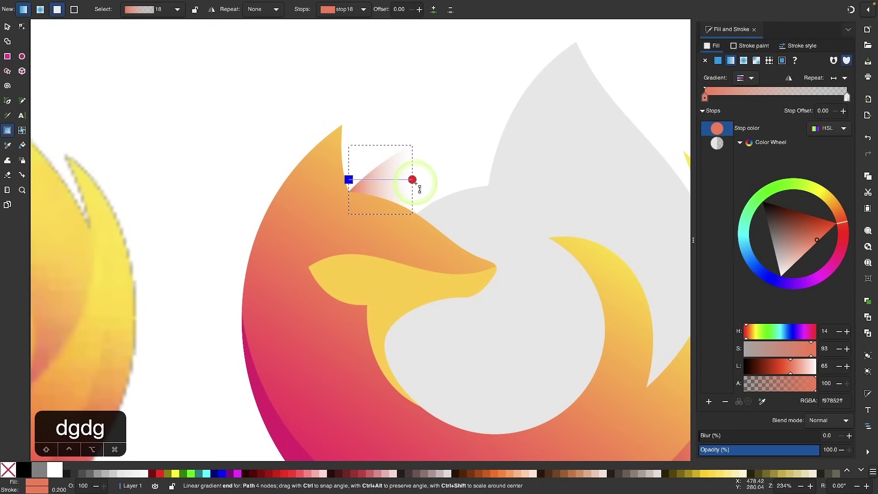
Sample the reference logo's fcb946 yellow-orange into the ear gradient's end stop, then check both stops
click(412, 180)
key(d)
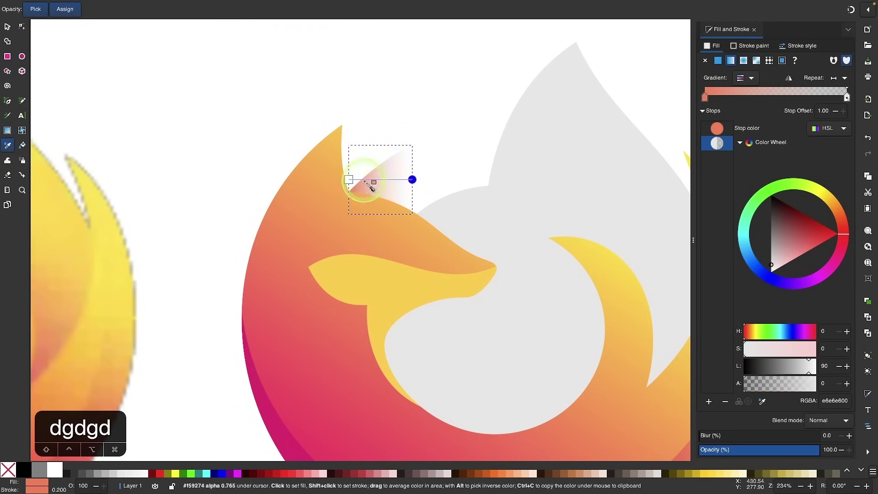
click(331, 150)
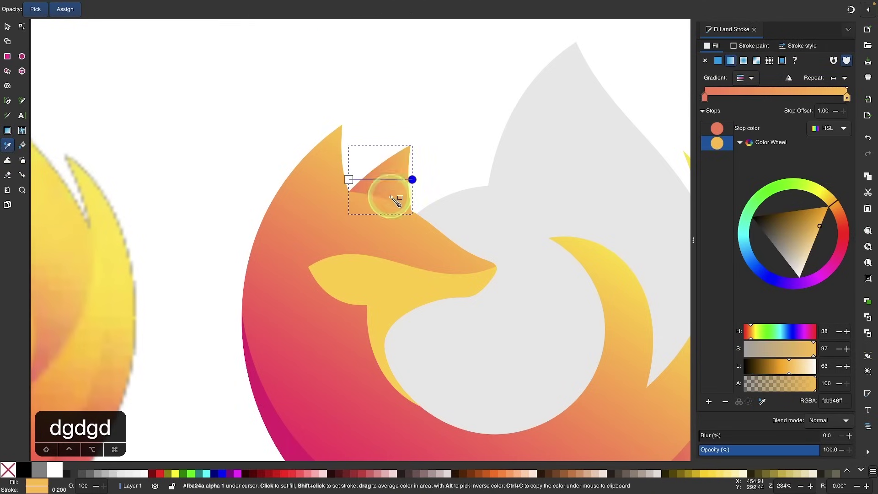
key(g)
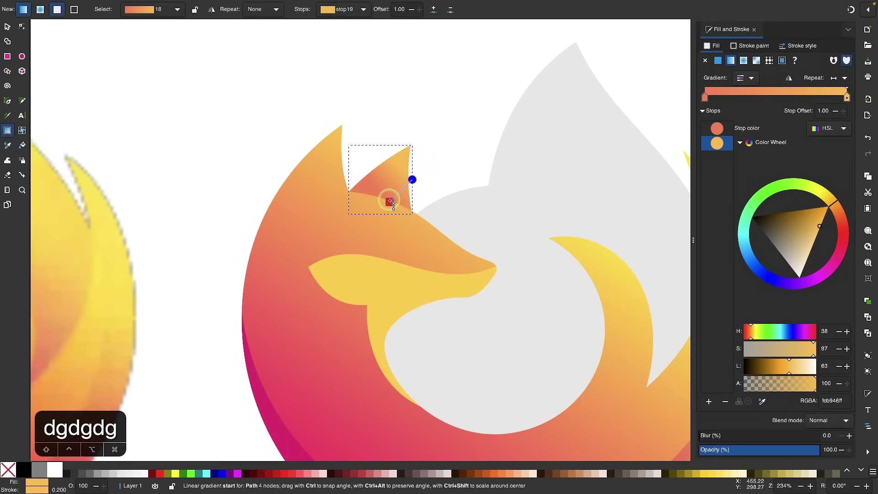
click(386, 197)
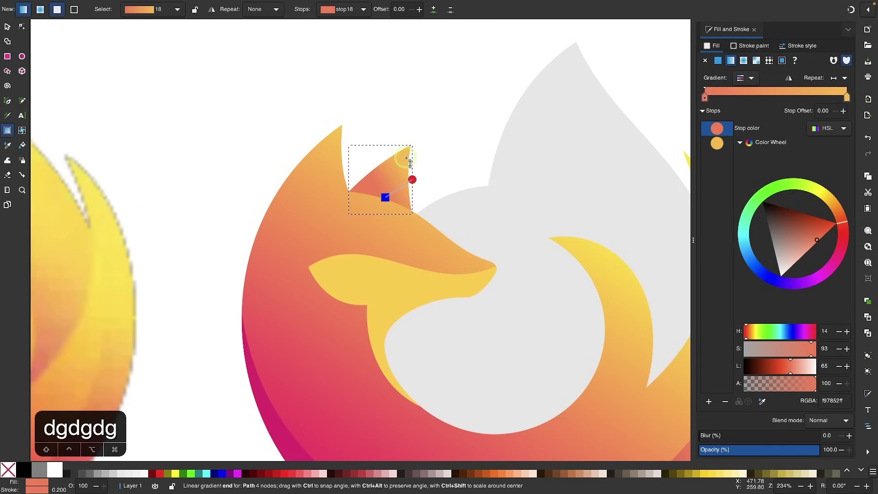
click(405, 154)
scroll(336, 160, down, 4)
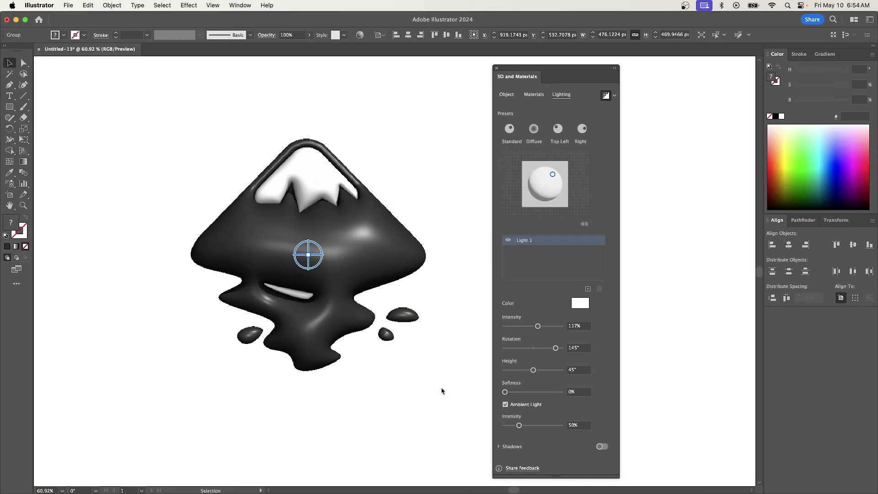
Raise the 3D logo's lighting softness, tilt it slightly on X, and distort the SHAPES text to -18%
drag(505, 392, 535, 397)
click(508, 94)
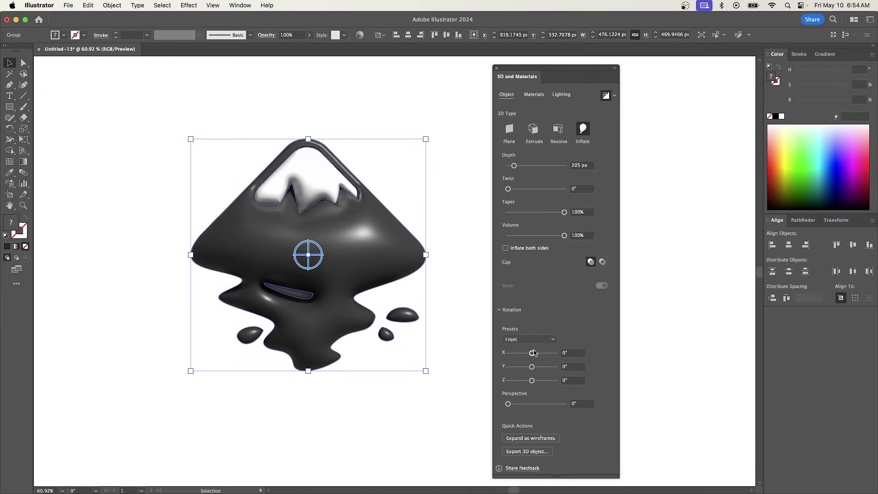
drag(533, 355, 535, 354)
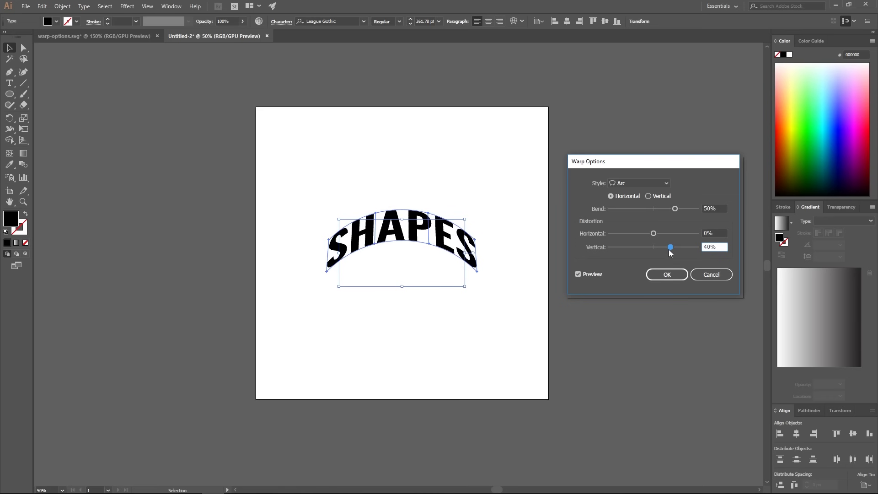
drag(672, 245, 630, 248)
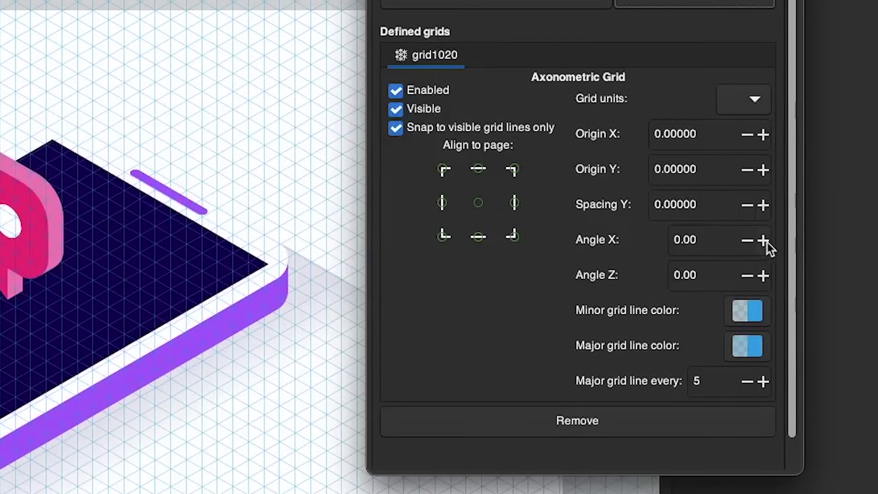
Step the grid's Angle X up to 0.50, then enter 45 for the X and Z angles
click(763, 239)
click(762, 239)
click(763, 239)
click(762, 239)
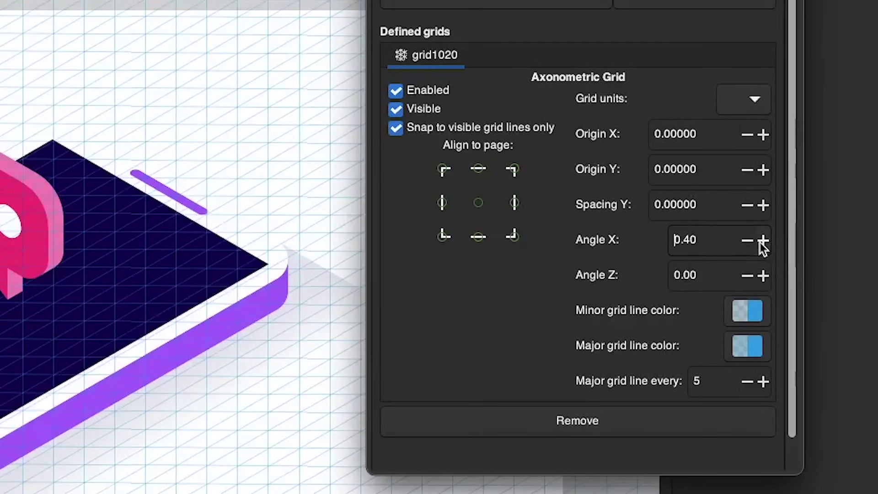
click(762, 240)
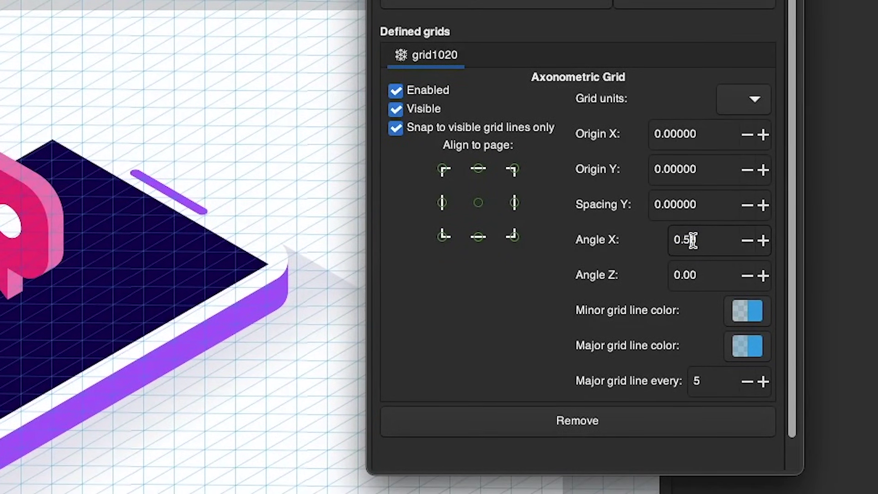
click(709, 274)
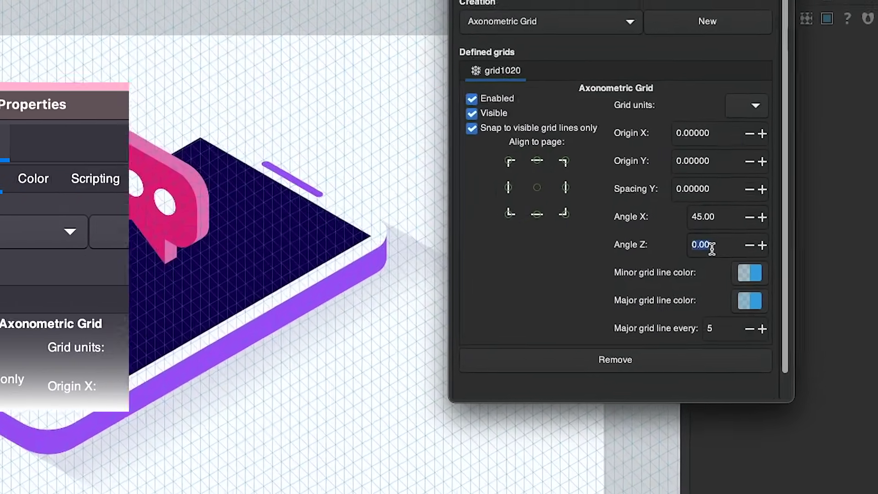
text(45)
key(Return)
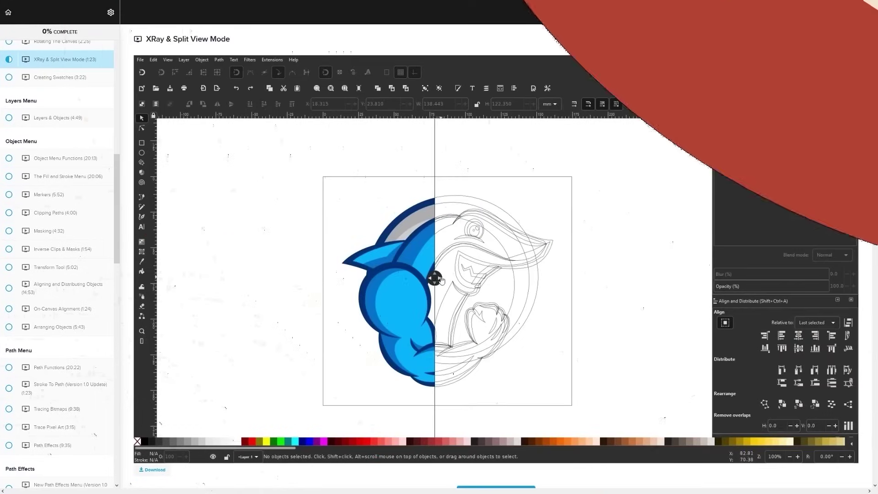
Scroll the Inkscape Master Class page down to the student feedback and $17 USD enrollment offer
drag(442, 281, 380, 280)
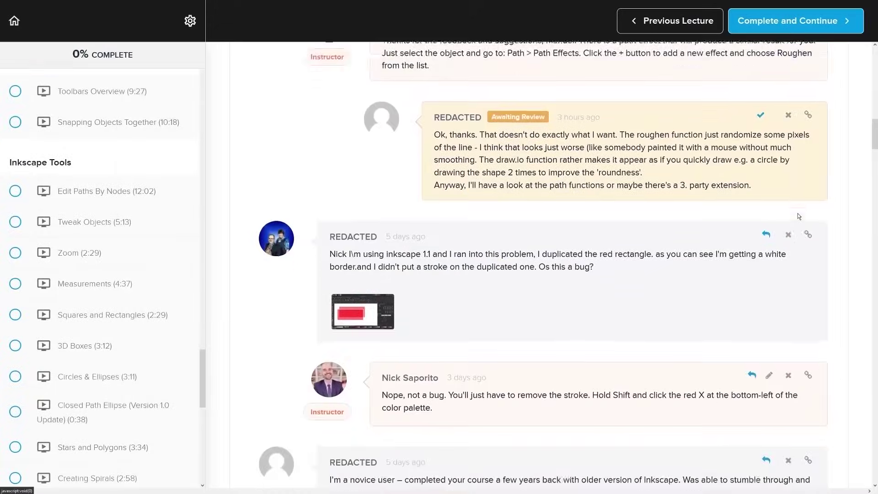
scroll(798, 213, down, 5)
scroll(819, 210, down, 4)
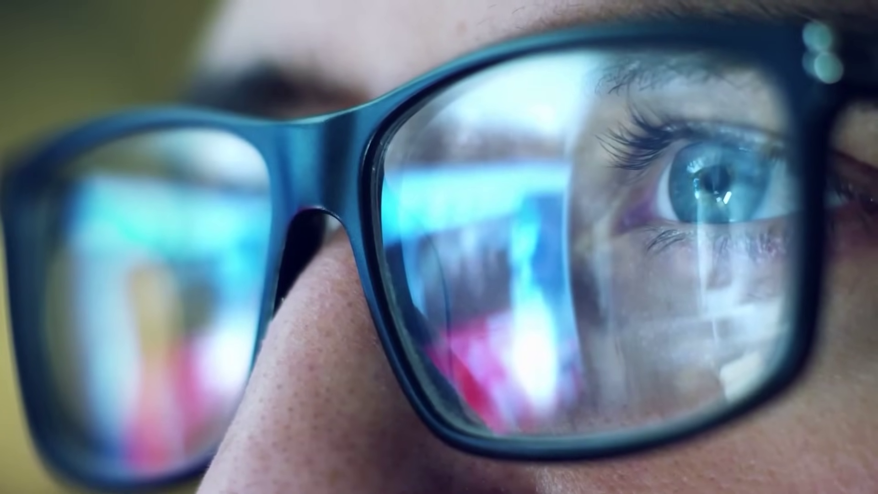
scroll(762, 160, down, 7)
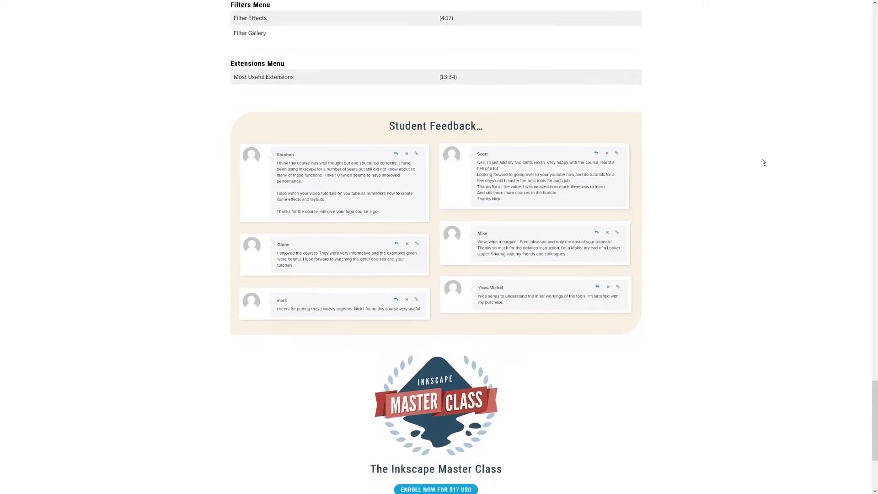